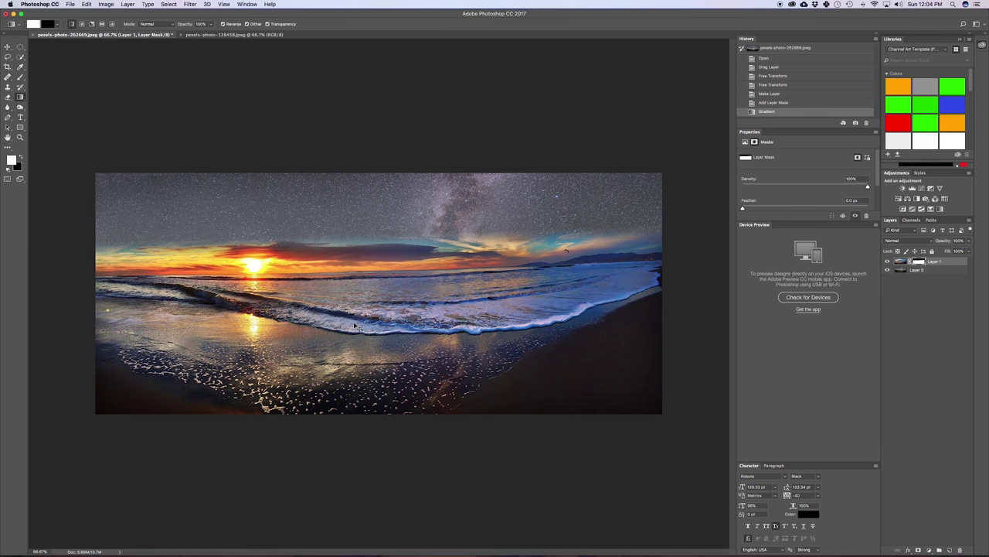
# - Redraw the vertical mask fade, then switch to the Milky Way panorama pexels-photo-262669.jpeg
pyautogui.press('super+z')
pyautogui.moveTo(358, 162); pyautogui.dragTo(361, 390)
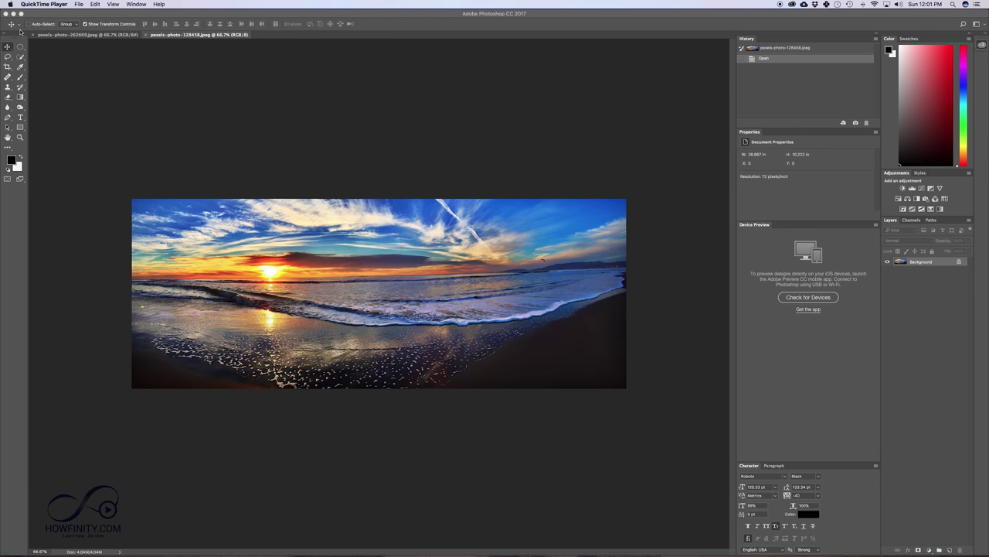
pyautogui.click(70, 37)
pyautogui.click(78, 36)
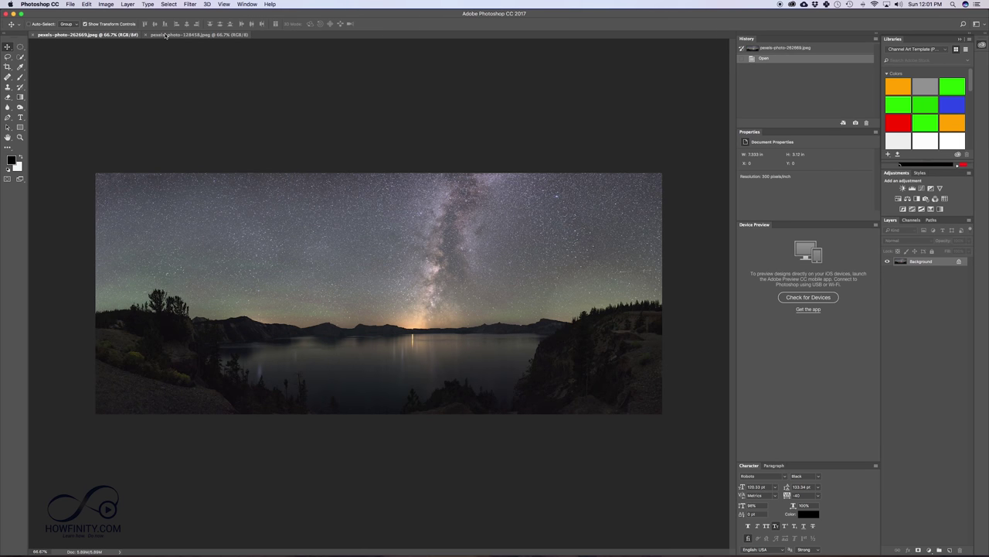
# - Copy the beach sunset photo's layer into the Milky Way document as Layer 1
pyautogui.click(198, 35)
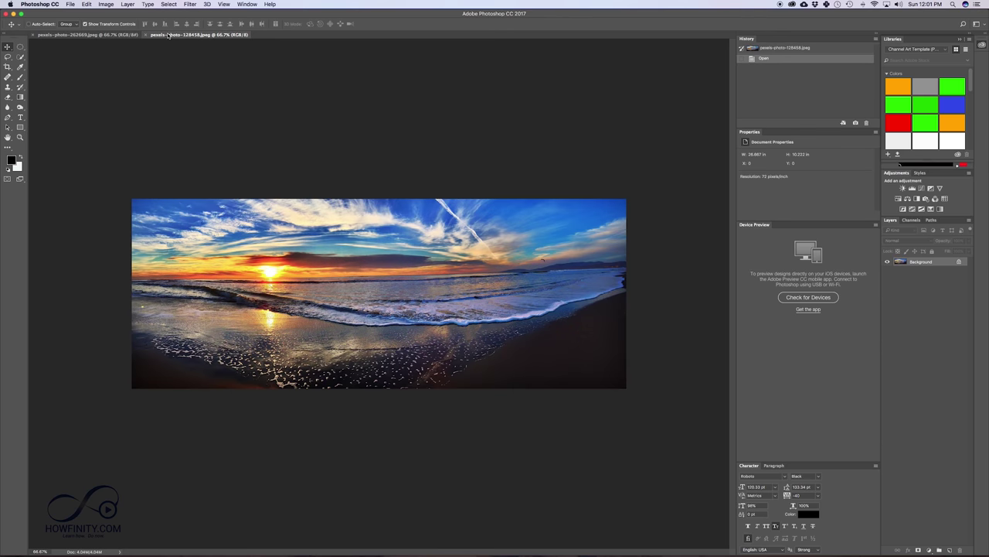
pyautogui.click(921, 263)
pyautogui.moveTo(921, 262); pyautogui.dragTo(263, 233)
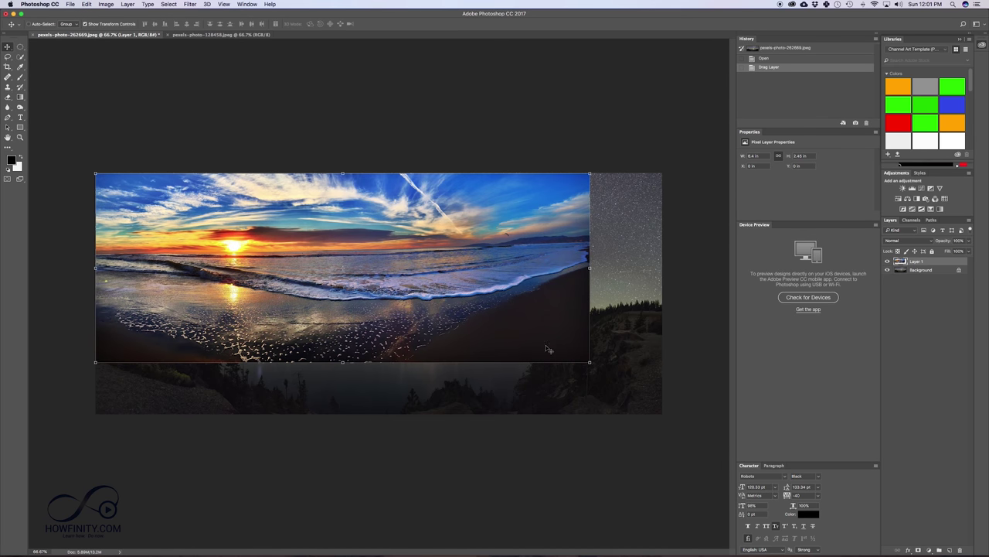
# - Scale the beach photo layer with Free Transform to cover the whole canvas
pyautogui.moveTo(589, 361); pyautogui.dragTo(661, 413)
pyautogui.press('Return')
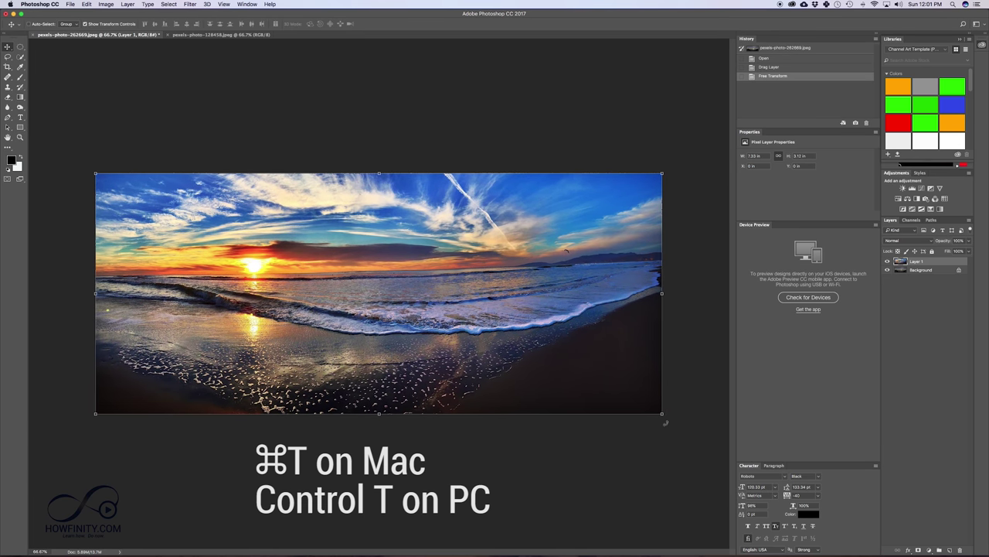
pyautogui.press('super+t')
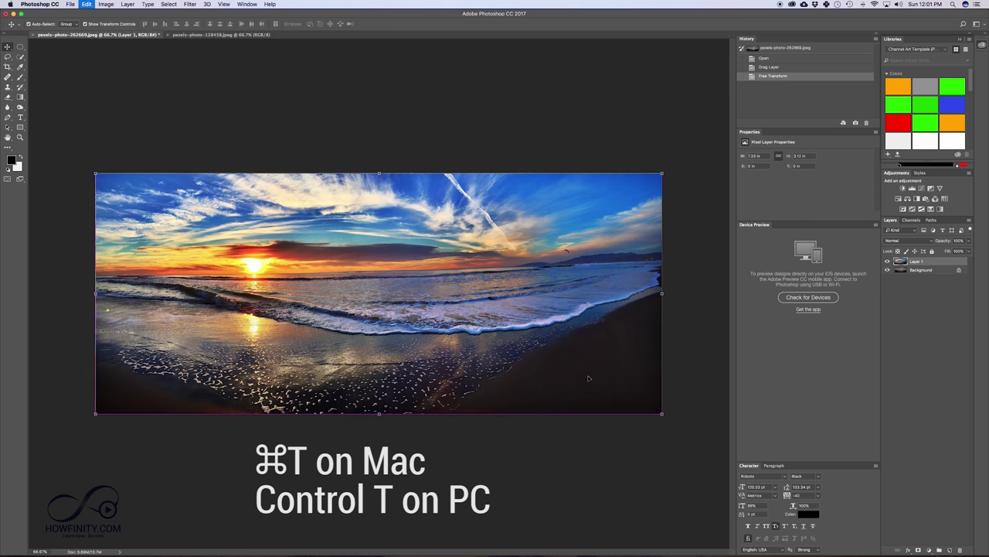
pyautogui.moveTo(661, 413)
pyautogui.mouseDown()
pyautogui.moveTo(653, 384)
pyautogui.moveTo(626, 371)
pyautogui.moveTo(616, 378)
pyautogui.moveTo(631, 407)
pyautogui.moveTo(553, 347)
pyautogui.moveTo(629, 384)
pyautogui.moveTo(532, 345)
pyautogui.moveTo(570, 351)
pyautogui.moveTo(561, 391)
pyautogui.moveTo(662, 347)
pyautogui.moveTo(617, 319)
pyautogui.moveTo(621, 360)
pyautogui.moveTo(662, 416)
pyautogui.mouseUp()
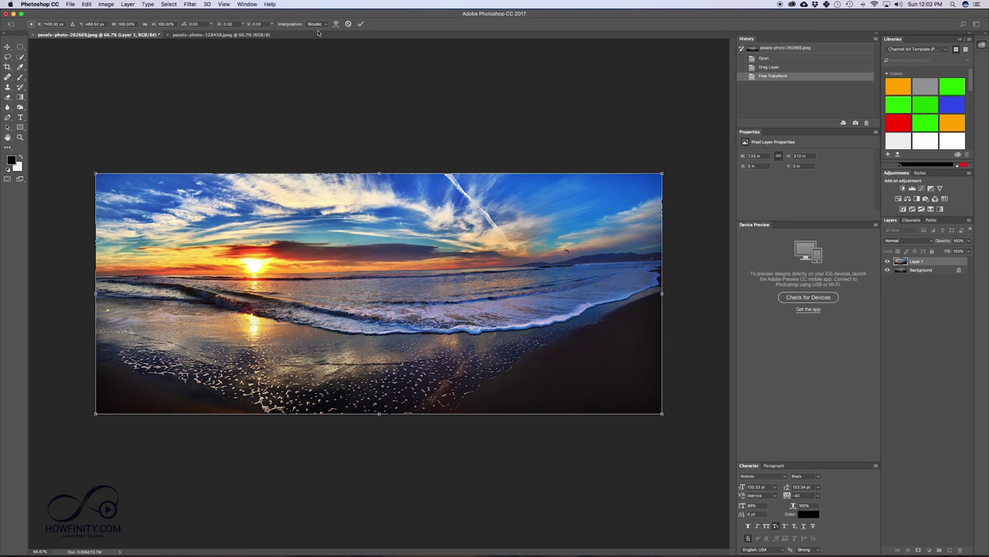
pyautogui.click(360, 24)
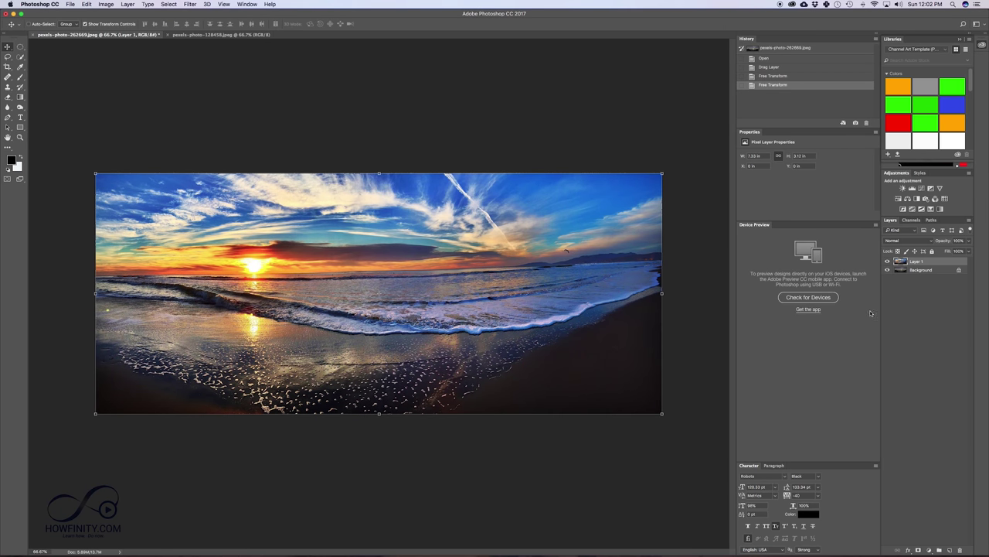
# - Convert Background to Layer 0, check both layers' visibility, and add a white mask to Layer 1
pyautogui.doubleClick(942, 272)
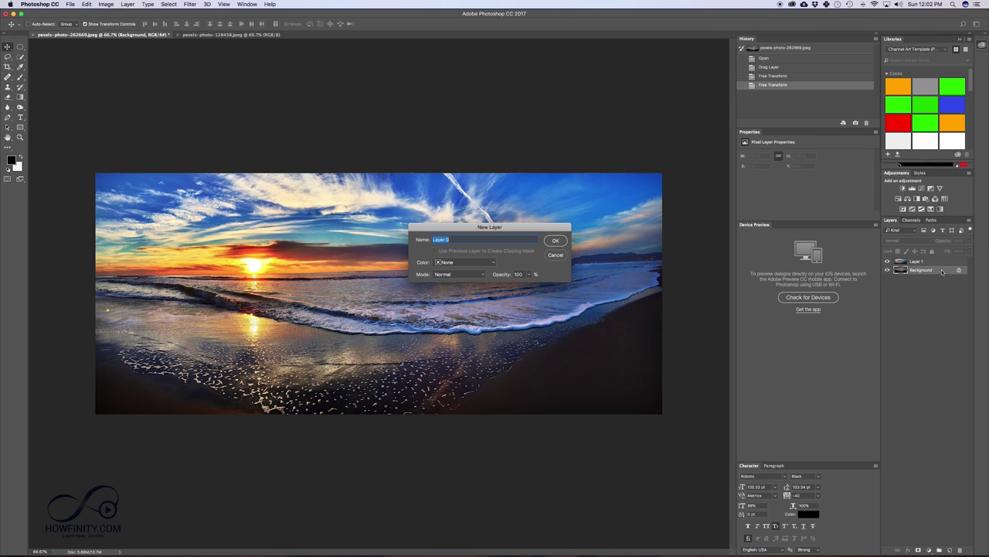
pyautogui.click(555, 241)
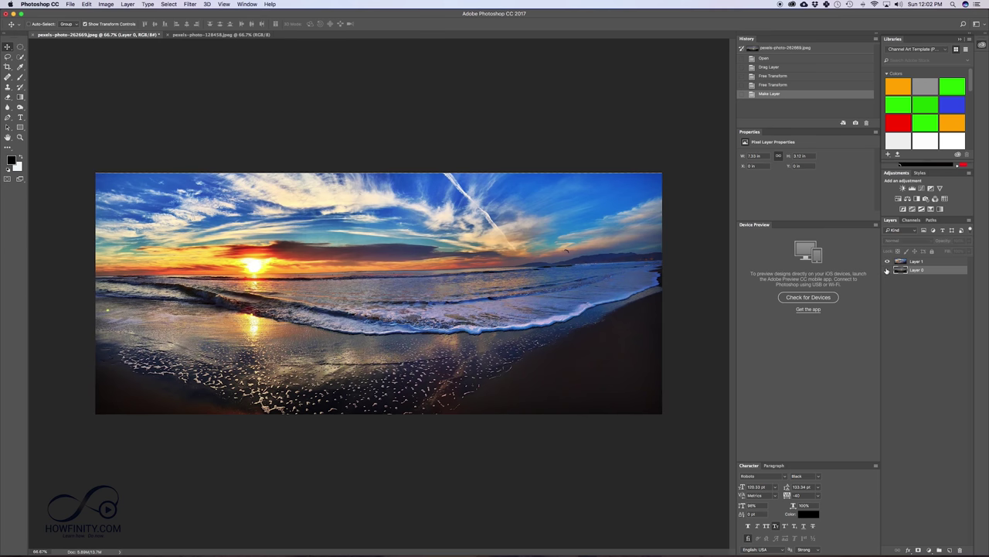
pyautogui.moveTo(887, 270); pyautogui.dragTo(887, 270)
pyautogui.click(887, 261)
pyautogui.click(887, 261)
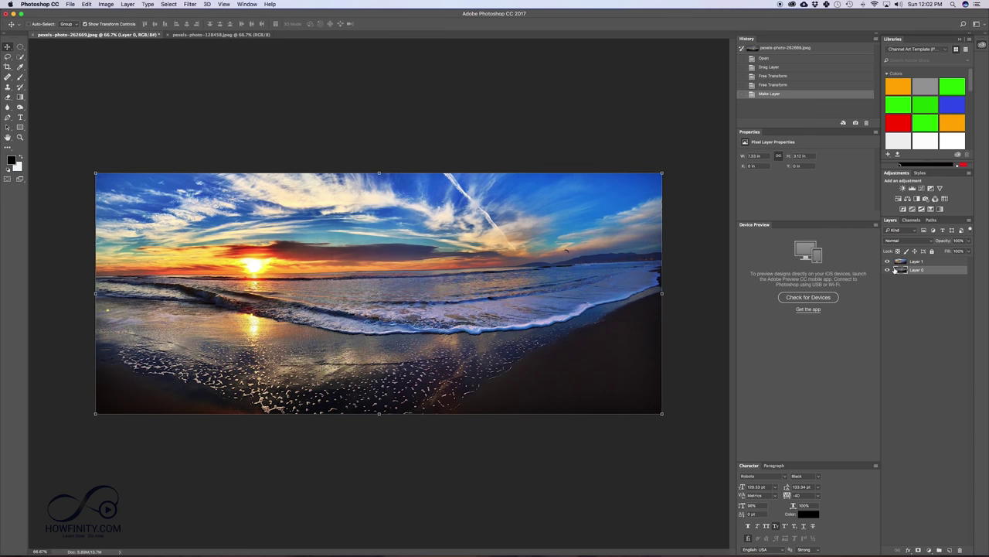
pyautogui.click(934, 262)
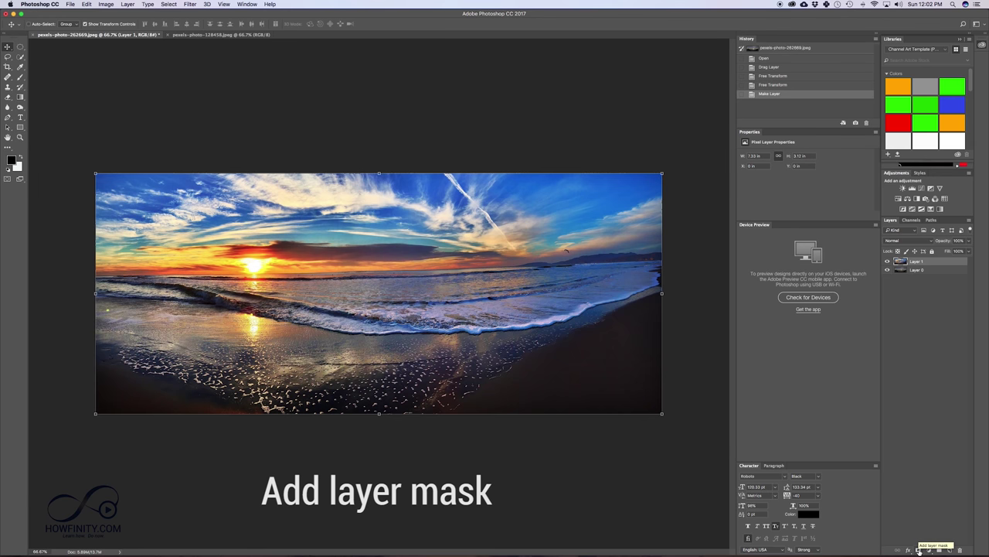
pyautogui.click(918, 550)
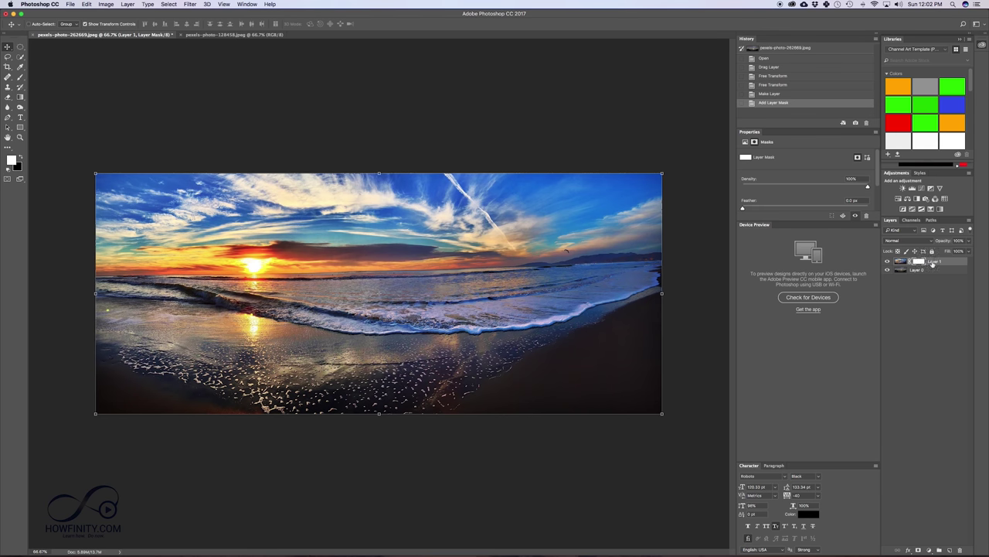
# - Select the Gradient Tool with the white-to-black gradient preset
pyautogui.click(20, 96)
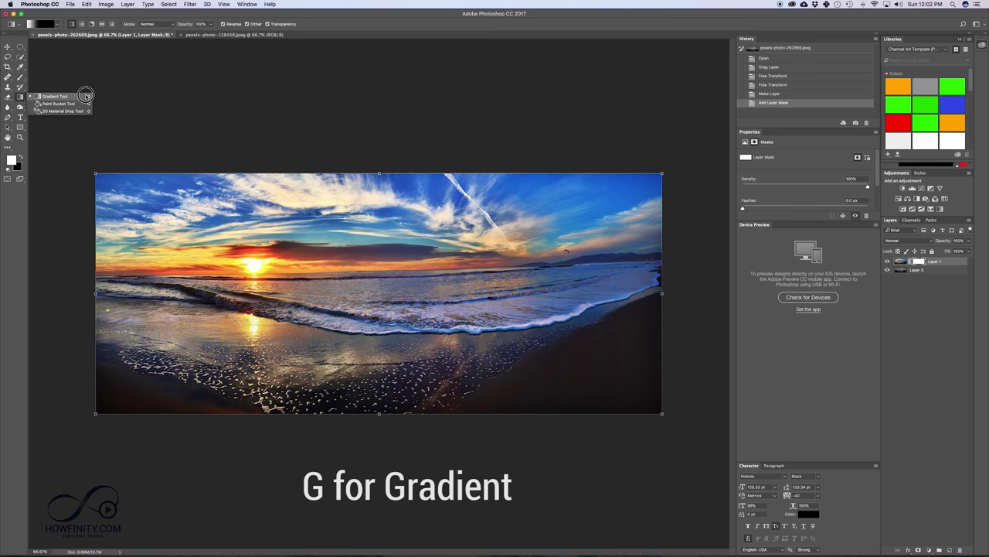
pyautogui.click(52, 96)
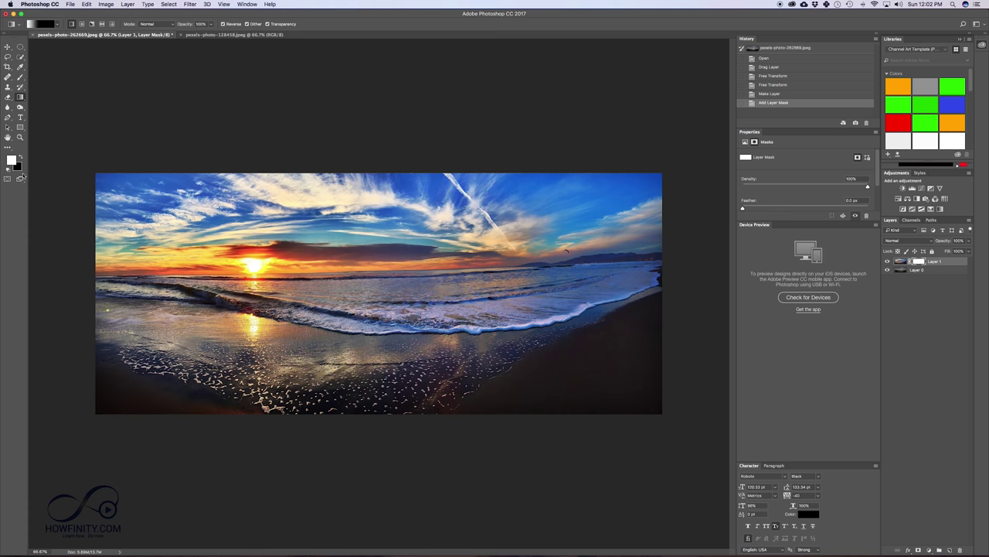
pyautogui.click(58, 23)
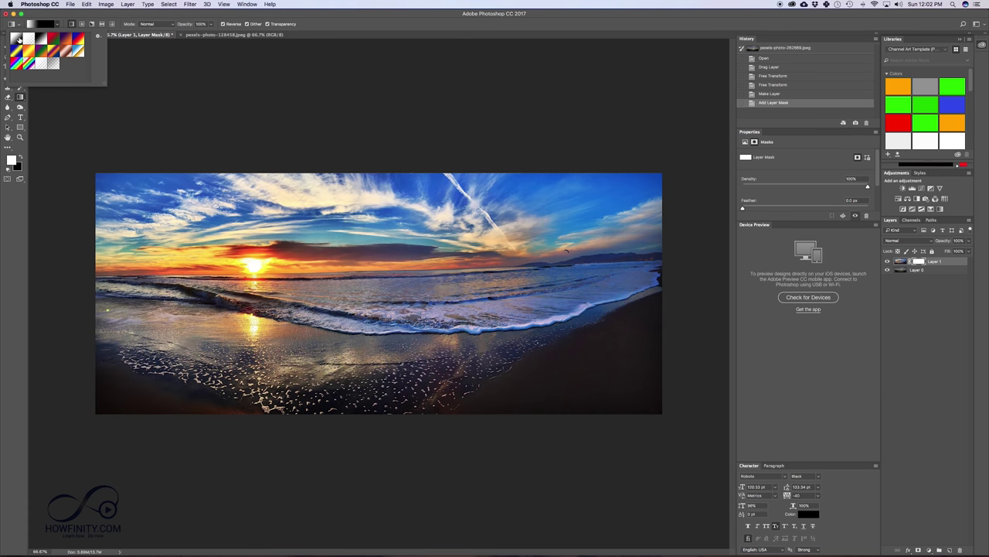
pyautogui.click(58, 24)
# - Try a horizontal and a vertical gradient fade on the mask, undoing both
pyautogui.moveTo(74, 286); pyautogui.dragTo(679, 286)
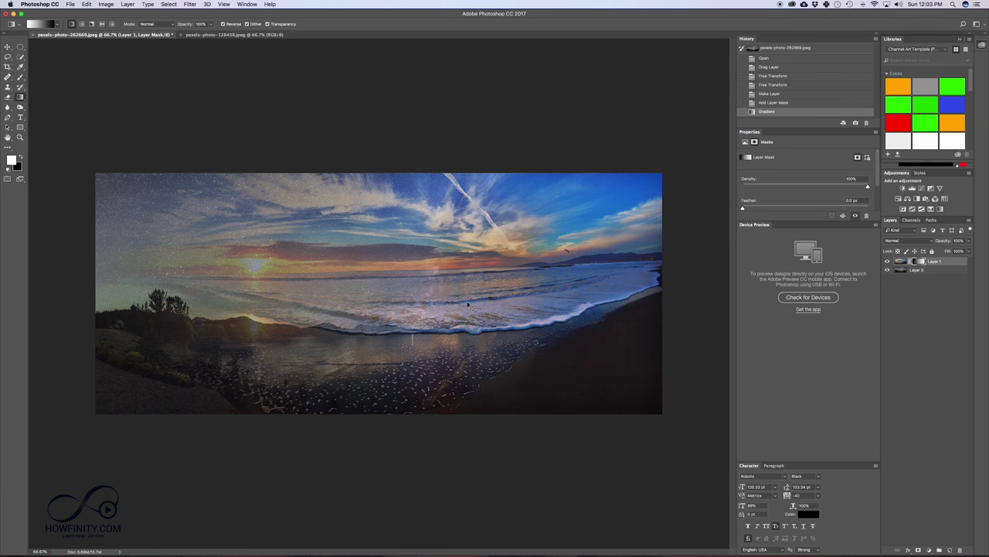
pyautogui.press('super+z')
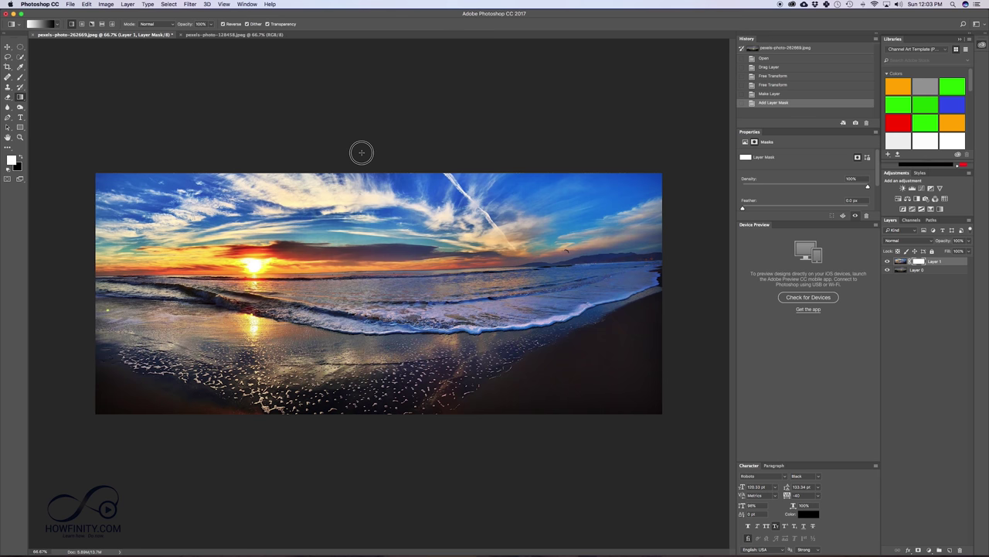
pyautogui.moveTo(361, 153); pyautogui.dragTo(367, 438)
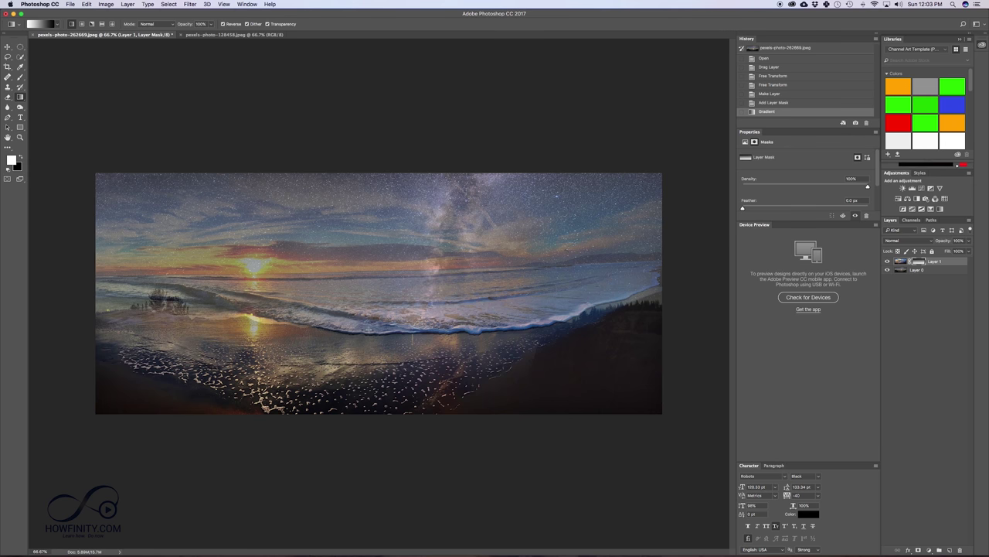
pyautogui.press('super+z')
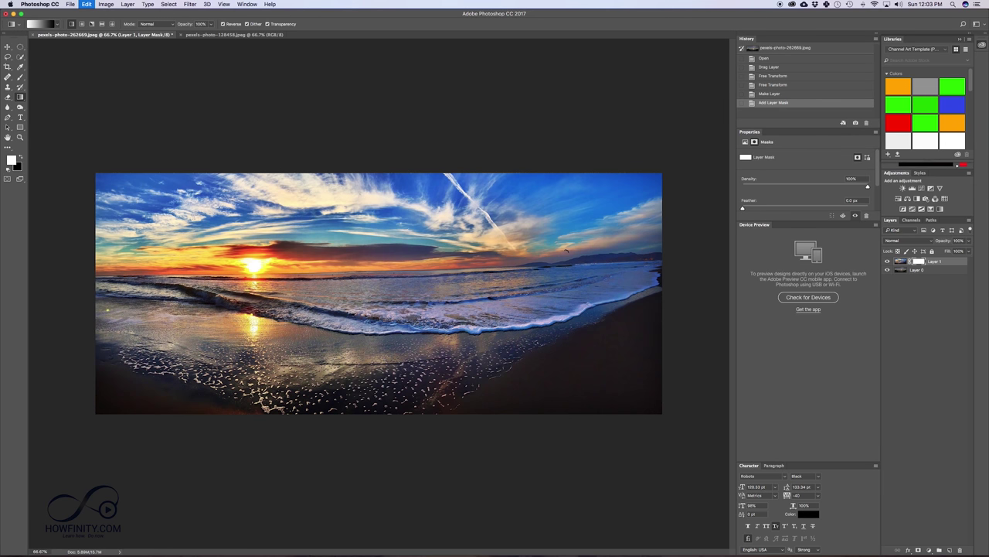
# - Move the gradient's black stop inward in the Gradient Editor
pyautogui.click(42, 26)
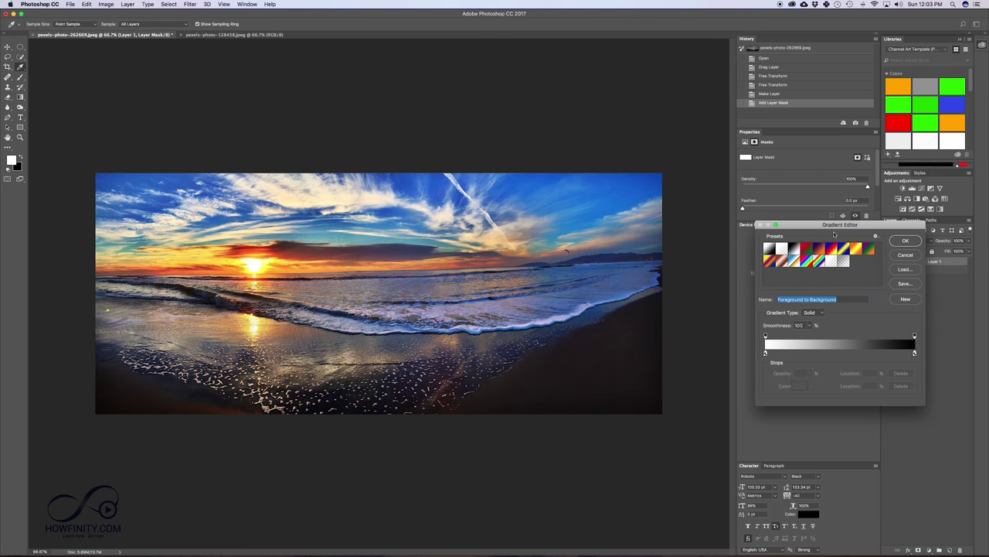
pyautogui.moveTo(834, 227); pyautogui.dragTo(387, 223)
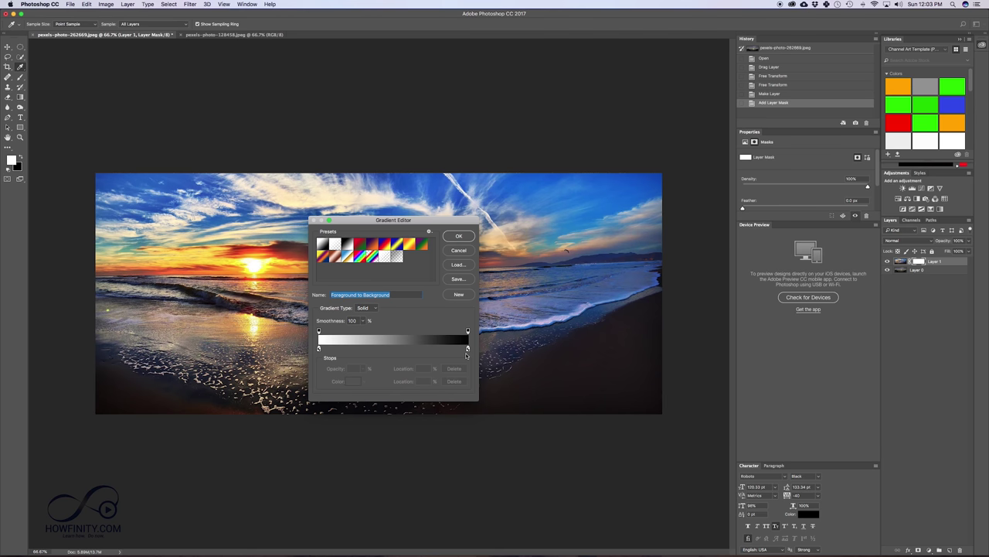
pyautogui.moveTo(467, 349); pyautogui.dragTo(374, 348)
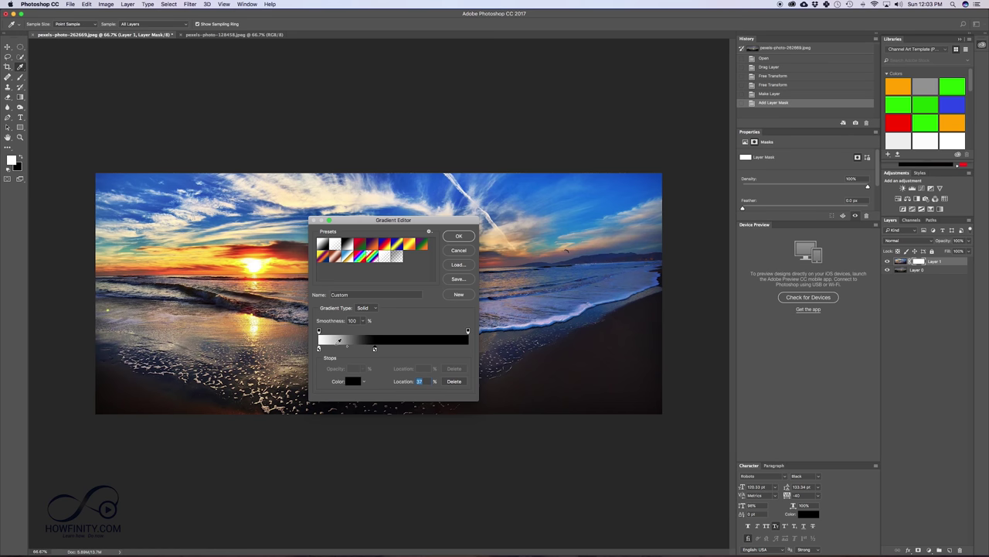
pyautogui.click(460, 237)
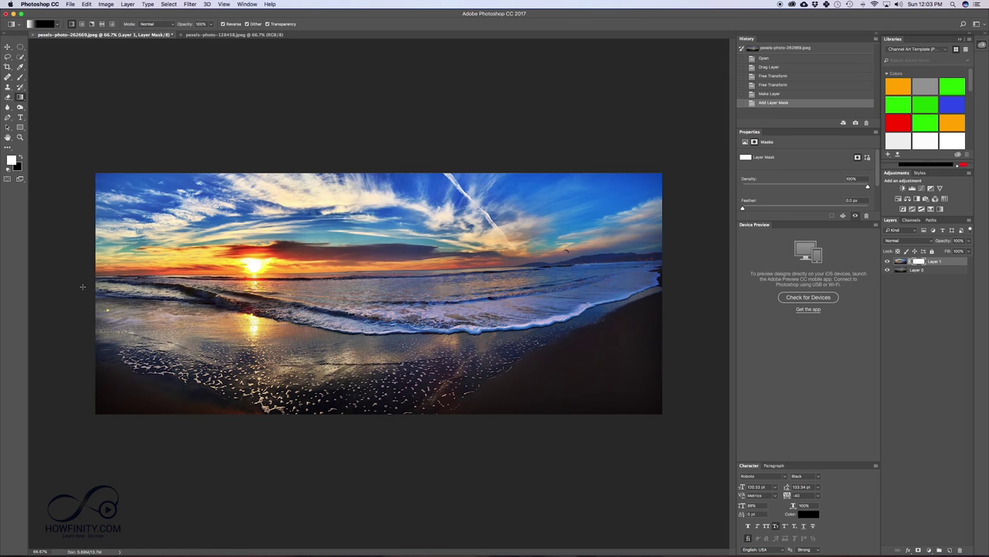
# - Try two top-down gradient fades on the layer mask, undoing each
pyautogui.moveTo(344, 157); pyautogui.dragTo(347, 433)
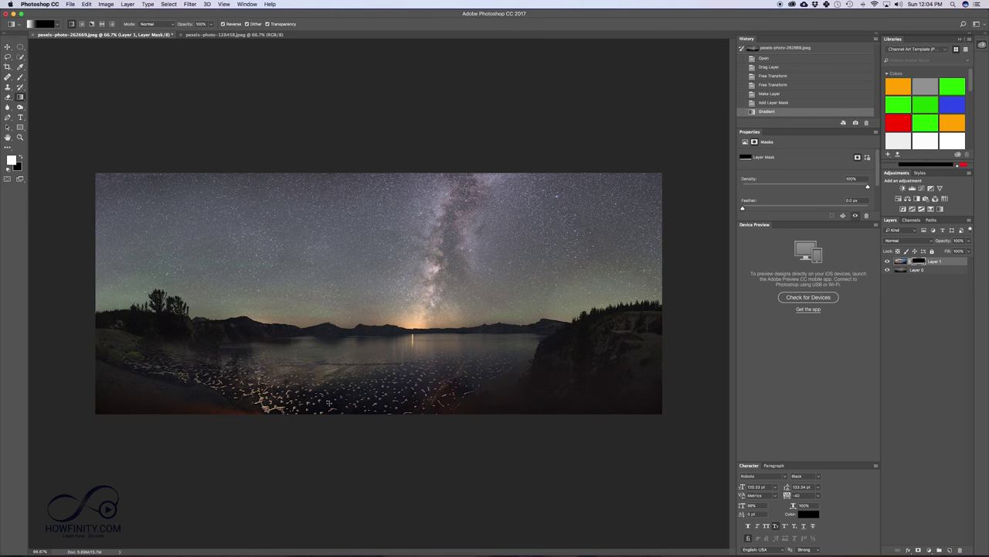
pyautogui.press('super+z')
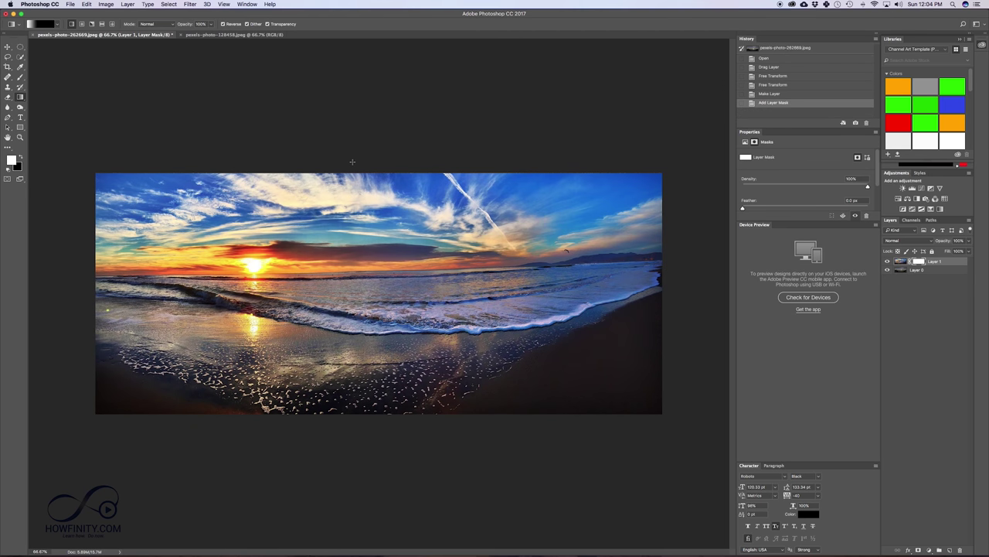
pyautogui.moveTo(340, 155); pyautogui.dragTo(344, 334)
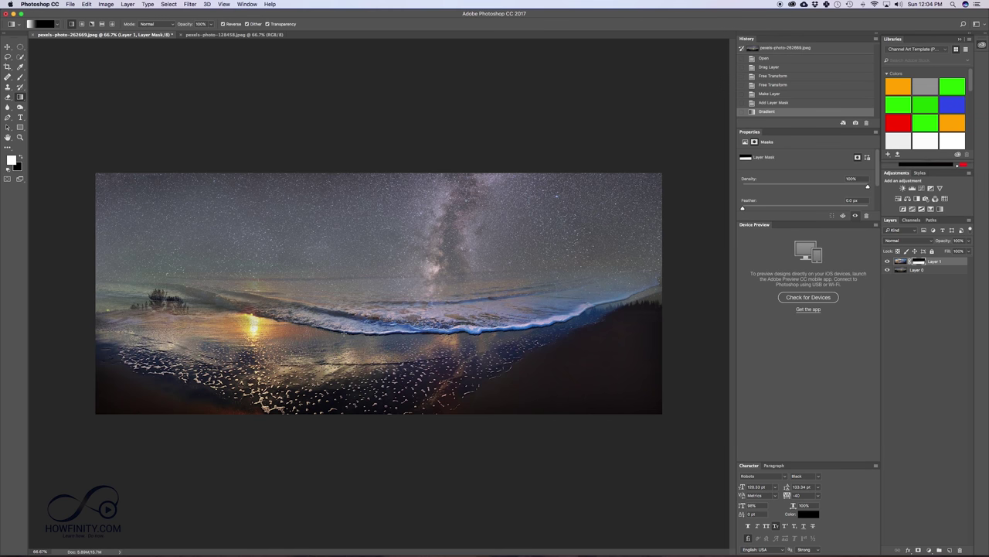
pyautogui.press('super+z')
# - Move the white stop inward and fade the starry sky in across the top
pyautogui.click(46, 24)
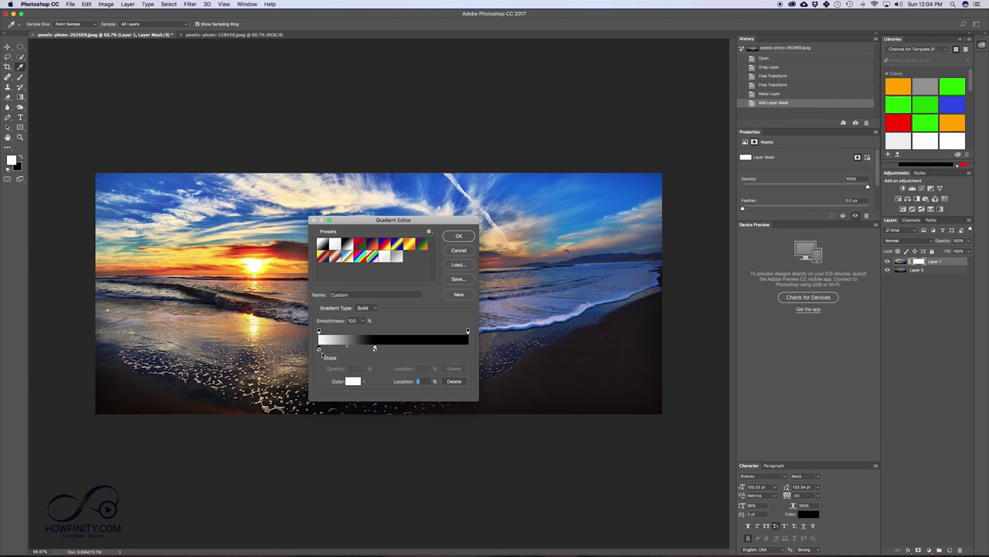
pyautogui.click(318, 350)
pyautogui.moveTo(318, 350); pyautogui.dragTo(380, 350)
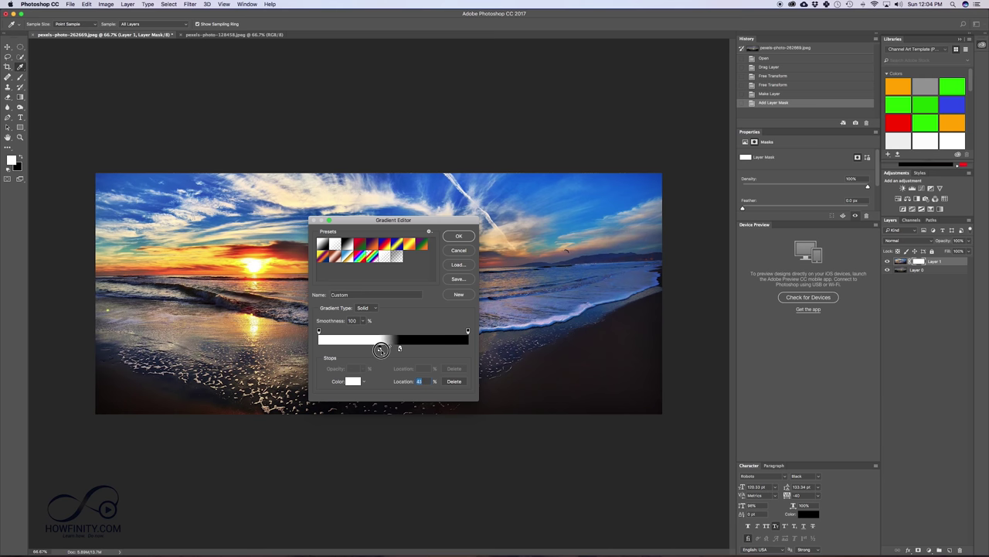
pyautogui.click(458, 235)
pyautogui.moveTo(354, 155); pyautogui.dragTo(355, 212)
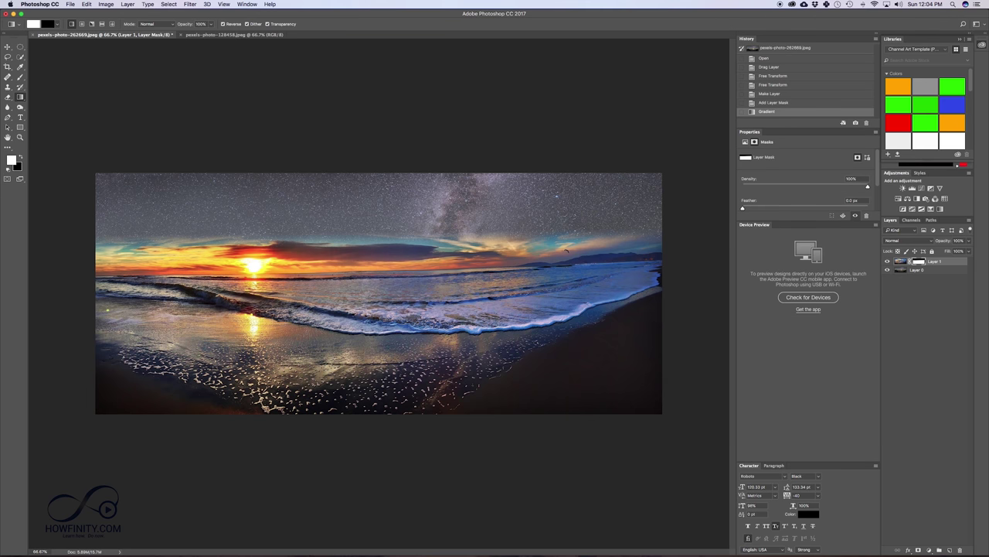
# - Try several vertical mask fades of different lengths, undoing each
pyautogui.press('super+z')
pyautogui.moveTo(350, 156); pyautogui.dragTo(350, 229)
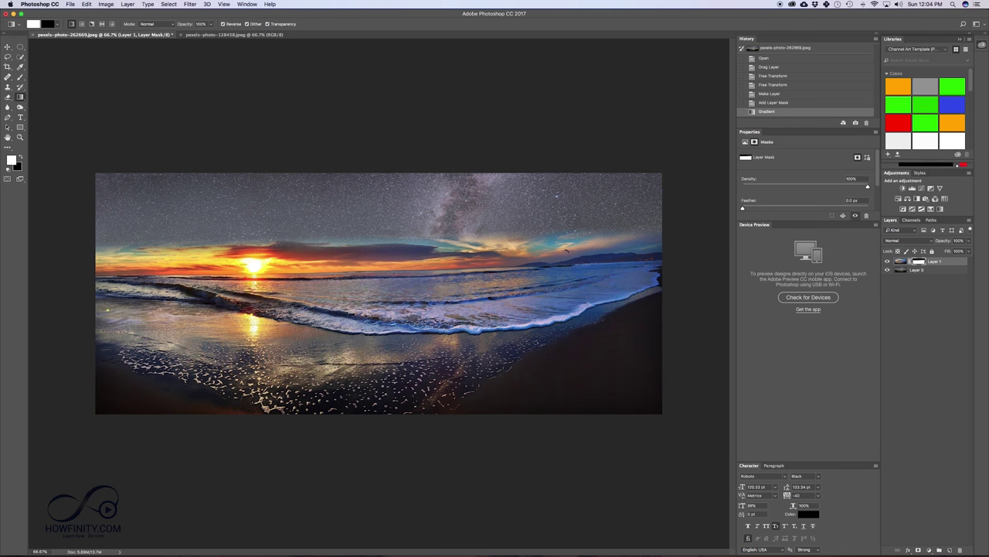
pyautogui.press('super+z')
pyautogui.moveTo(360, 163); pyautogui.dragTo(365, 389)
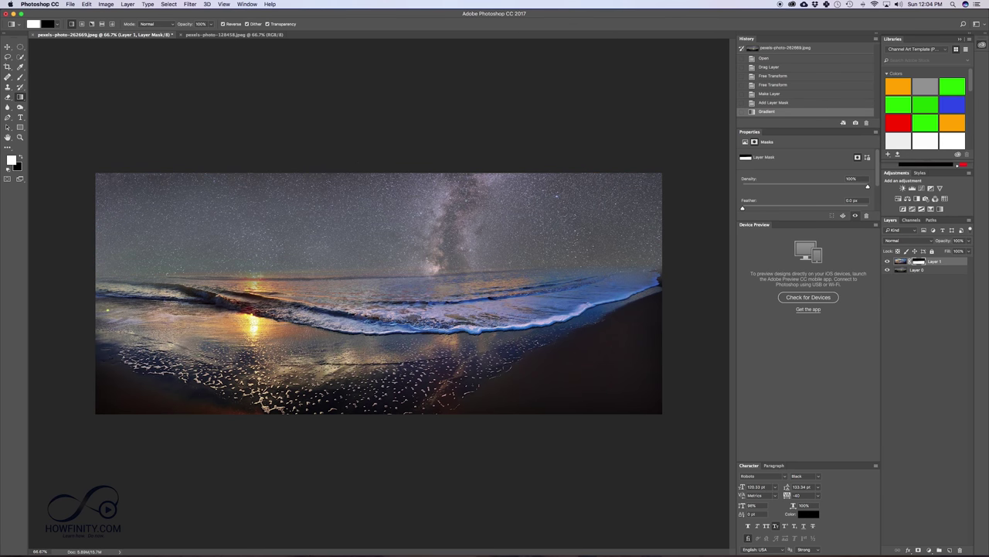
pyautogui.press('super+z')
pyautogui.moveTo(368, 159); pyautogui.dragTo(375, 340)
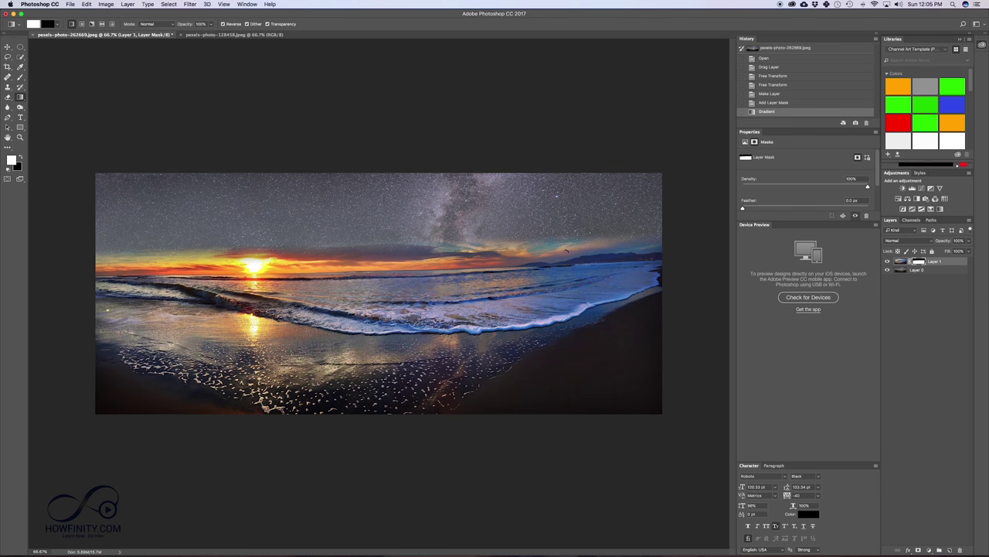
pyautogui.press('super+z')
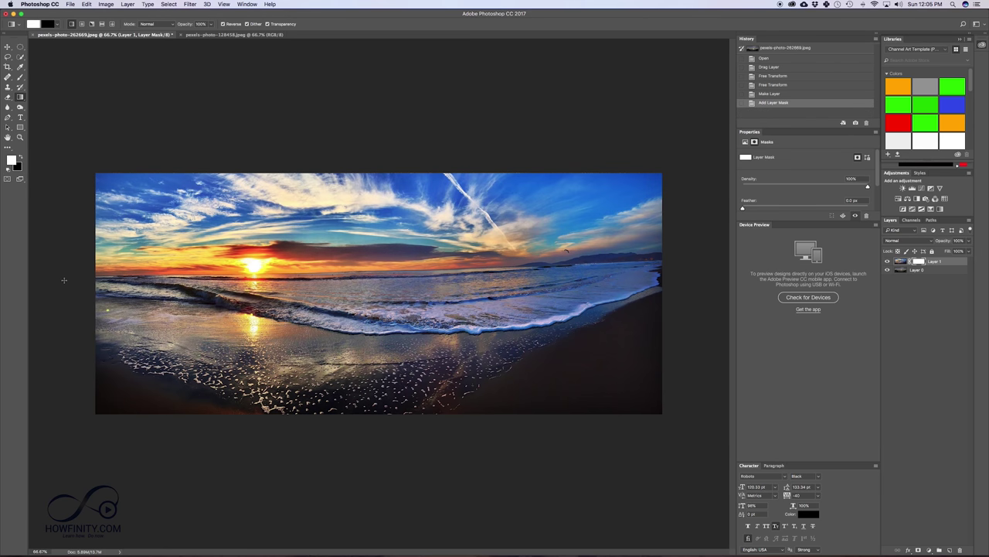
# - Try left-to-right and diagonal mask fades, undoing each
pyautogui.moveTo(65, 278); pyautogui.dragTo(525, 272)
pyautogui.press('super+z')
pyautogui.moveTo(78, 271); pyautogui.dragTo(697, 261)
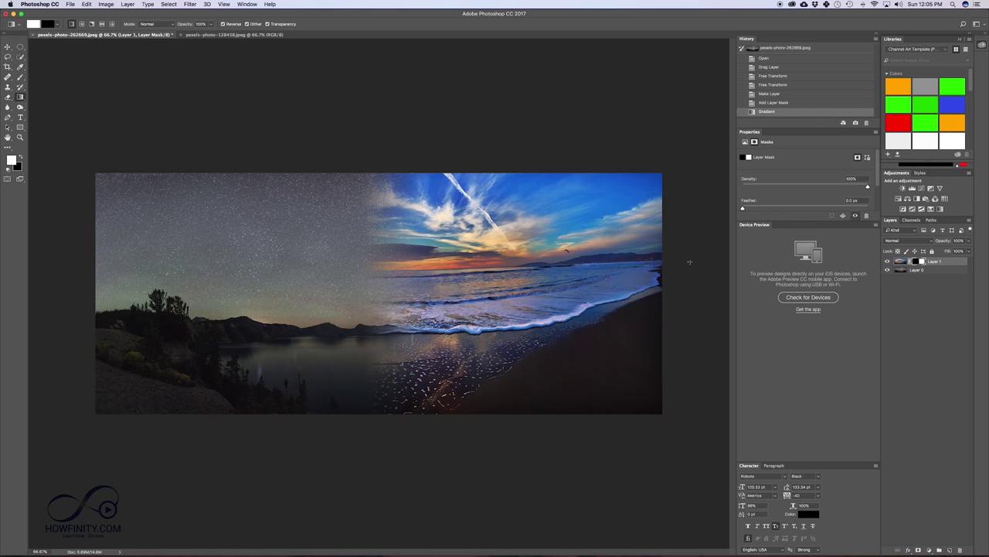
pyautogui.press('super+z')
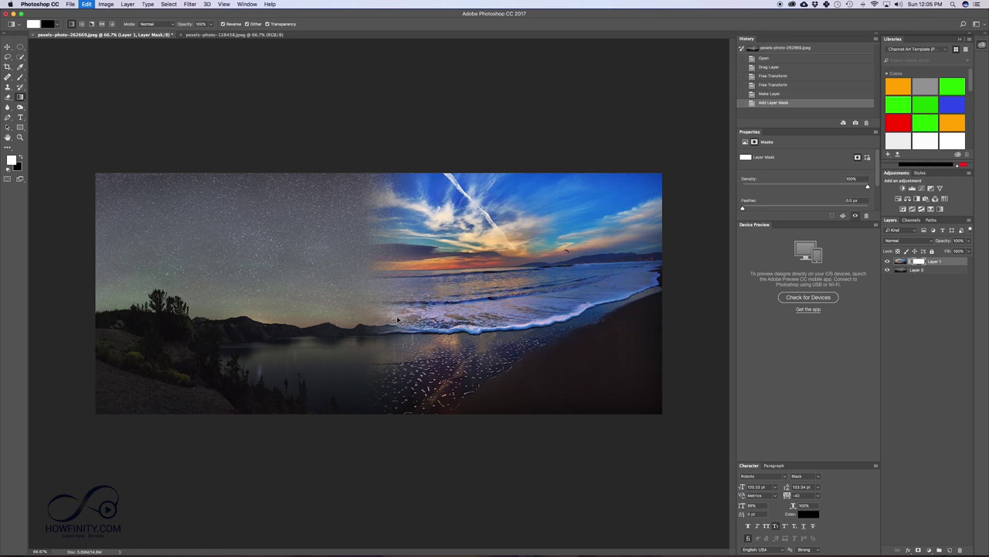
pyautogui.moveTo(664, 148); pyautogui.dragTo(179, 373)
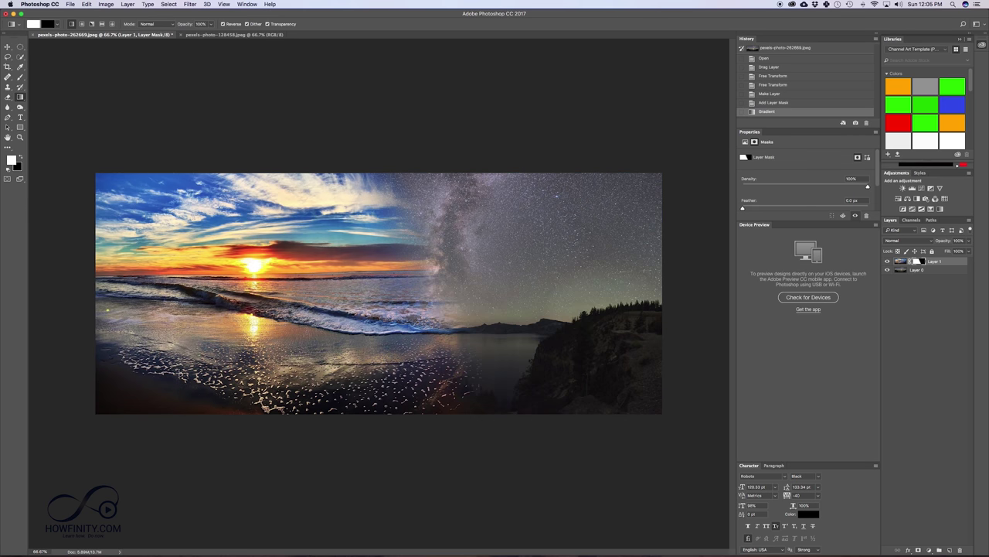
pyautogui.press('super+z')
pyautogui.moveTo(559, 137); pyautogui.dragTo(385, 380)
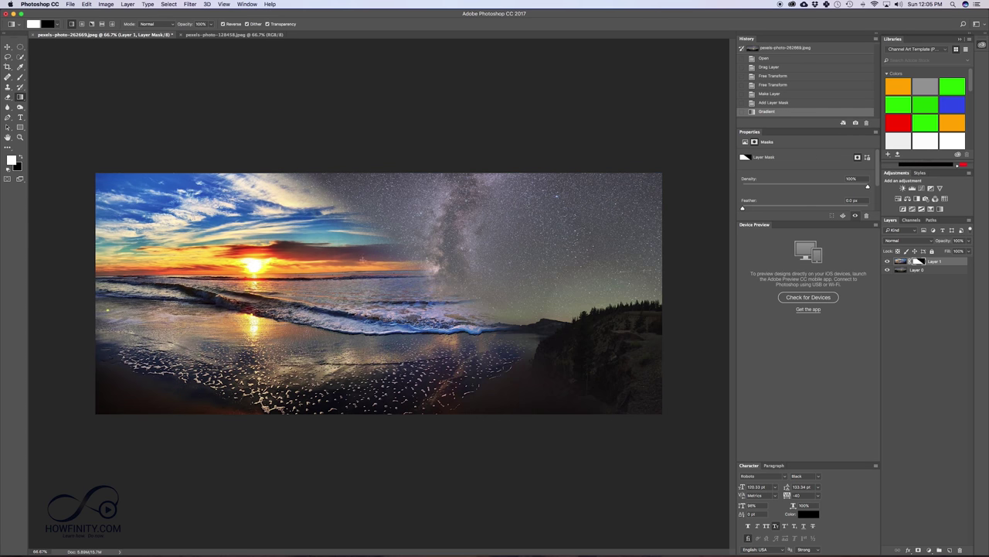
pyautogui.press('super+z')
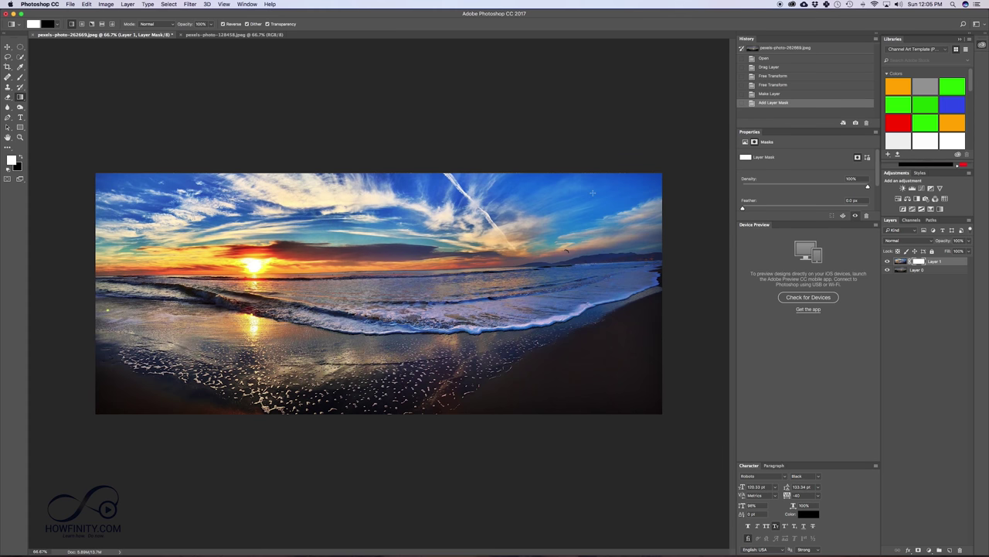
# - Draw a top-down fade and tighten the gradient stops, black stop at 54%
pyautogui.moveTo(358, 155); pyautogui.dragTo(336, 348)
pyautogui.click(43, 24)
pyautogui.moveTo(400, 348)
pyautogui.mouseDown()
pyautogui.moveTo(444, 347)
pyautogui.moveTo(417, 350)
pyautogui.mouseUp()
pyautogui.click(459, 237)
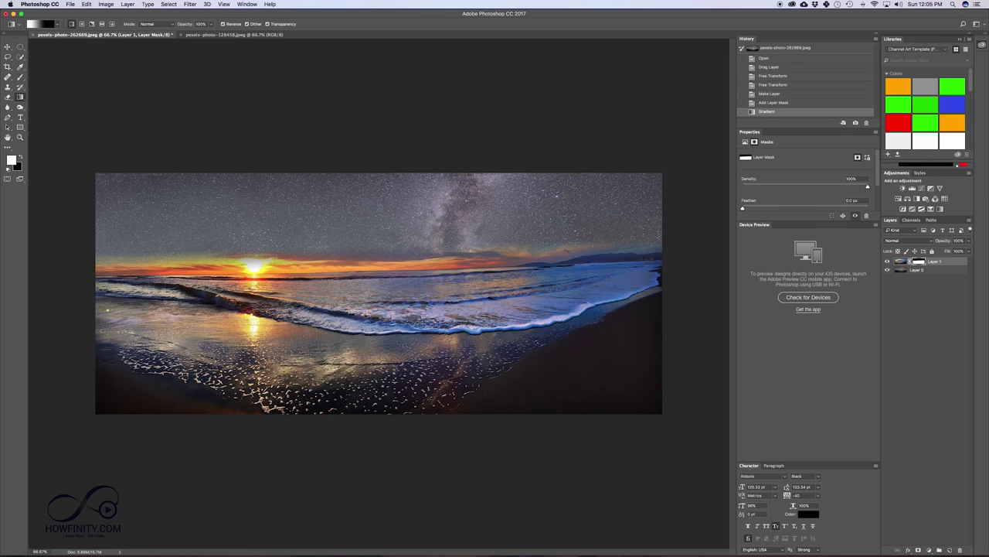